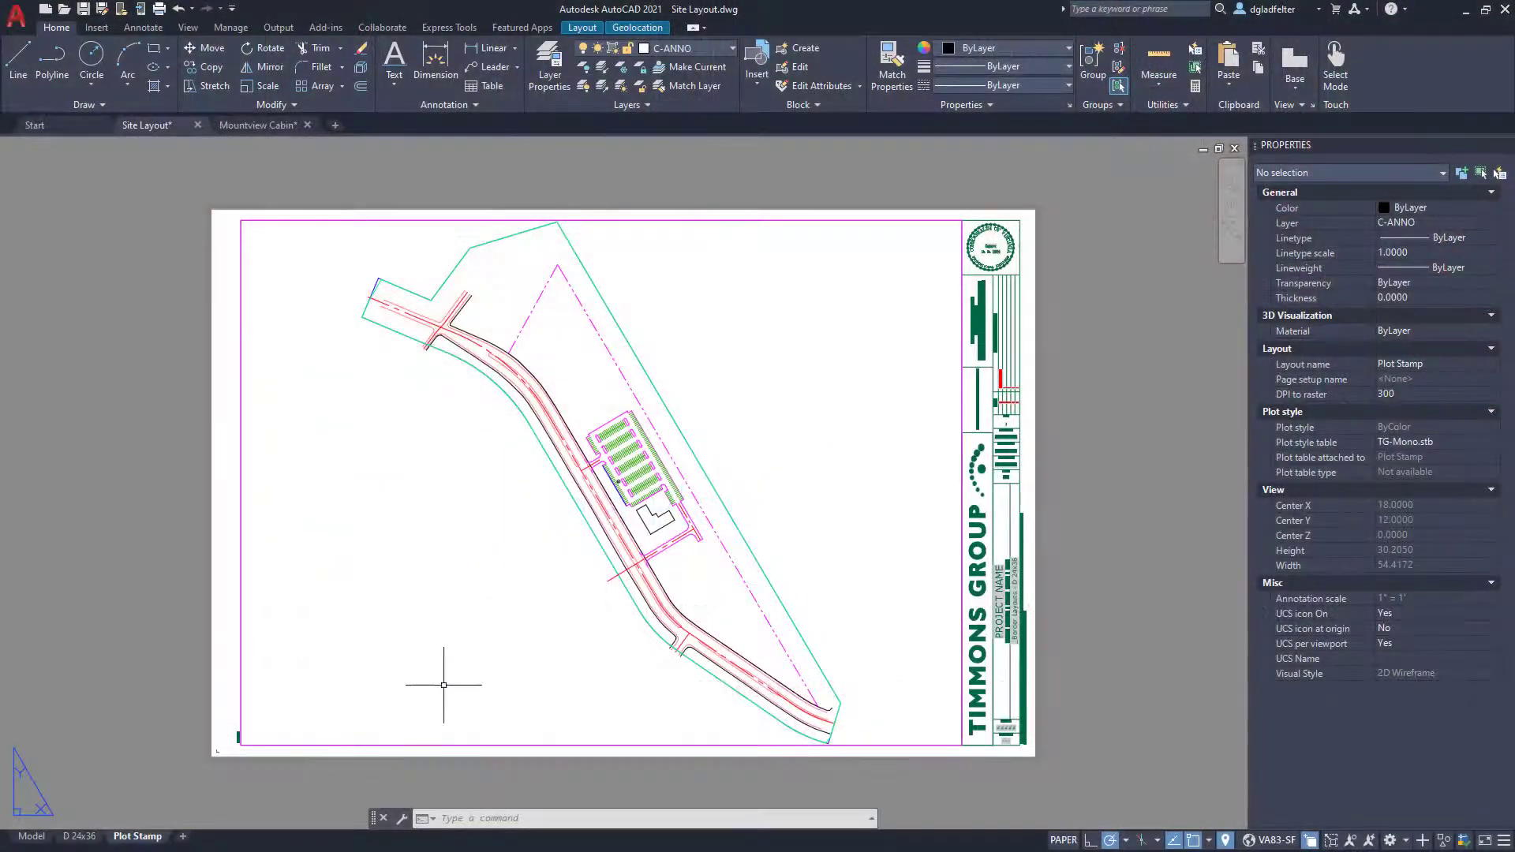
- Open the lower-left Plot Stamp MText for editing and delete all its placeholder wording
scroll(218, 728, up, 5)
middle_drag(244, 700, 203, 440)
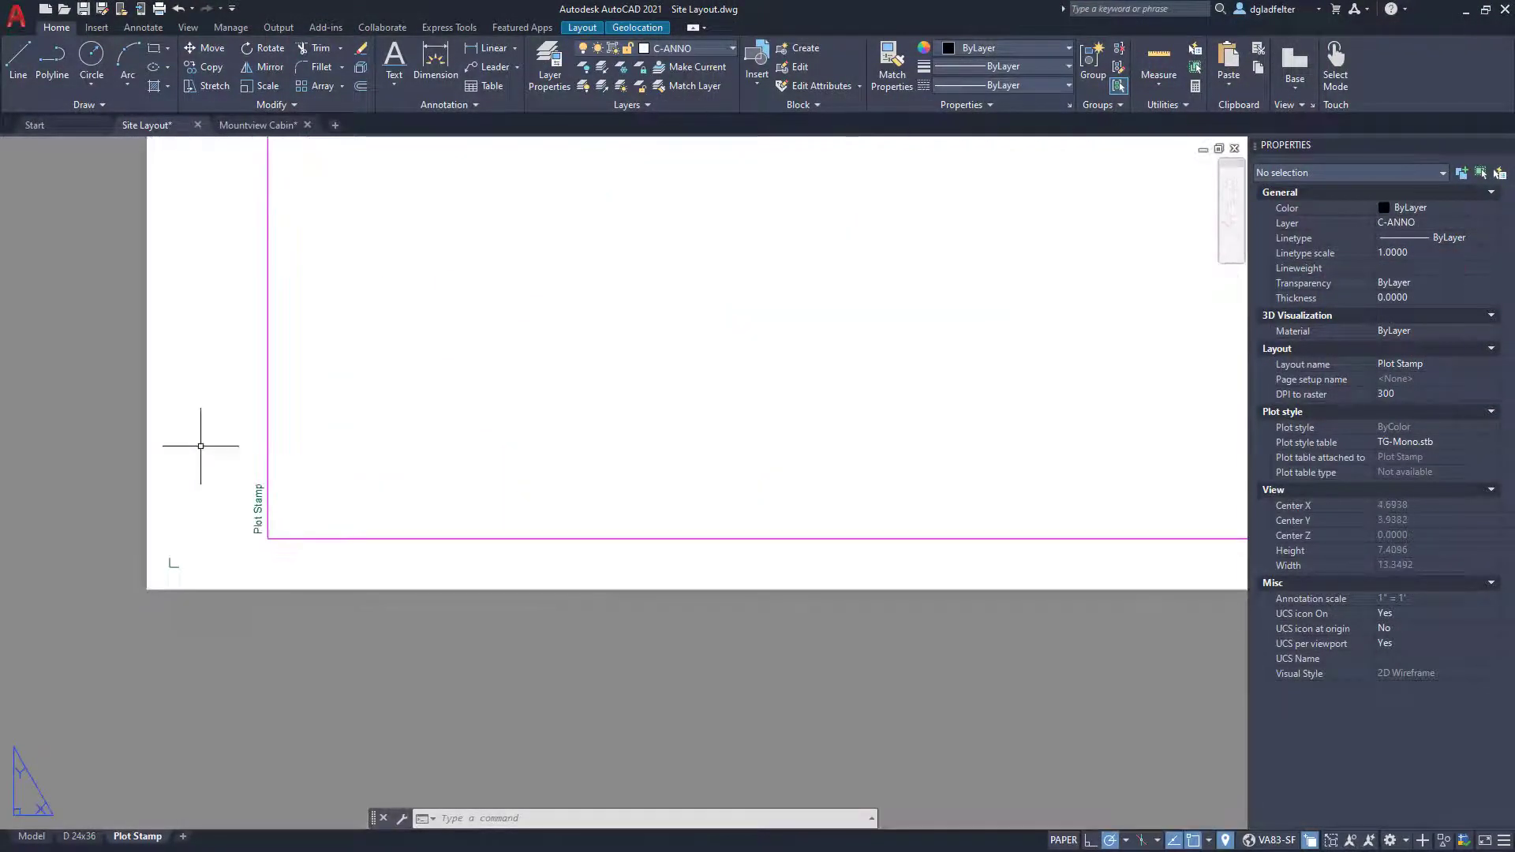
scroll(256, 513, up, 4)
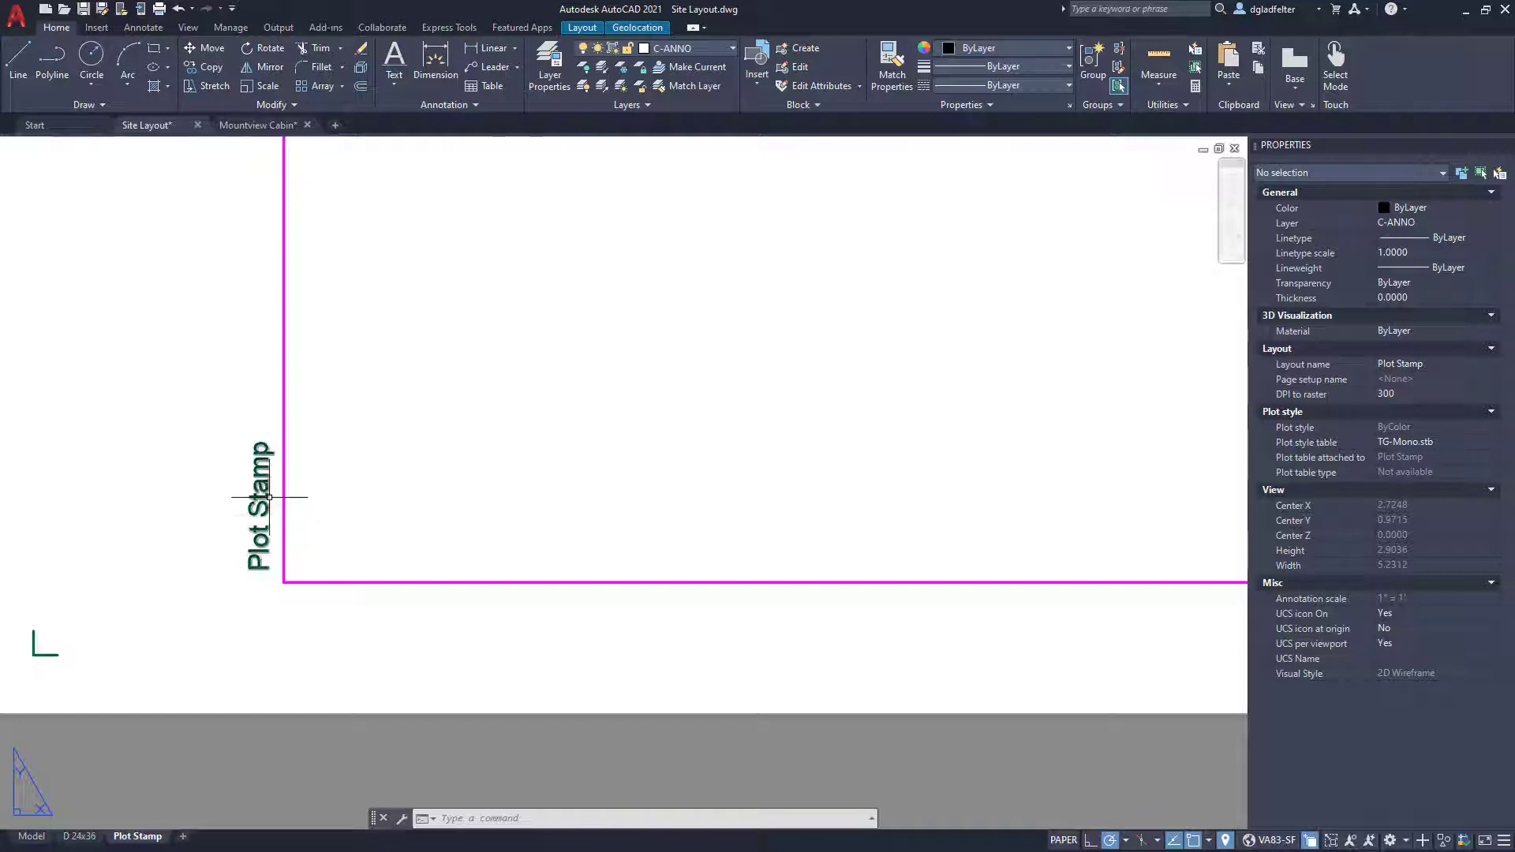
double_click(261, 481)
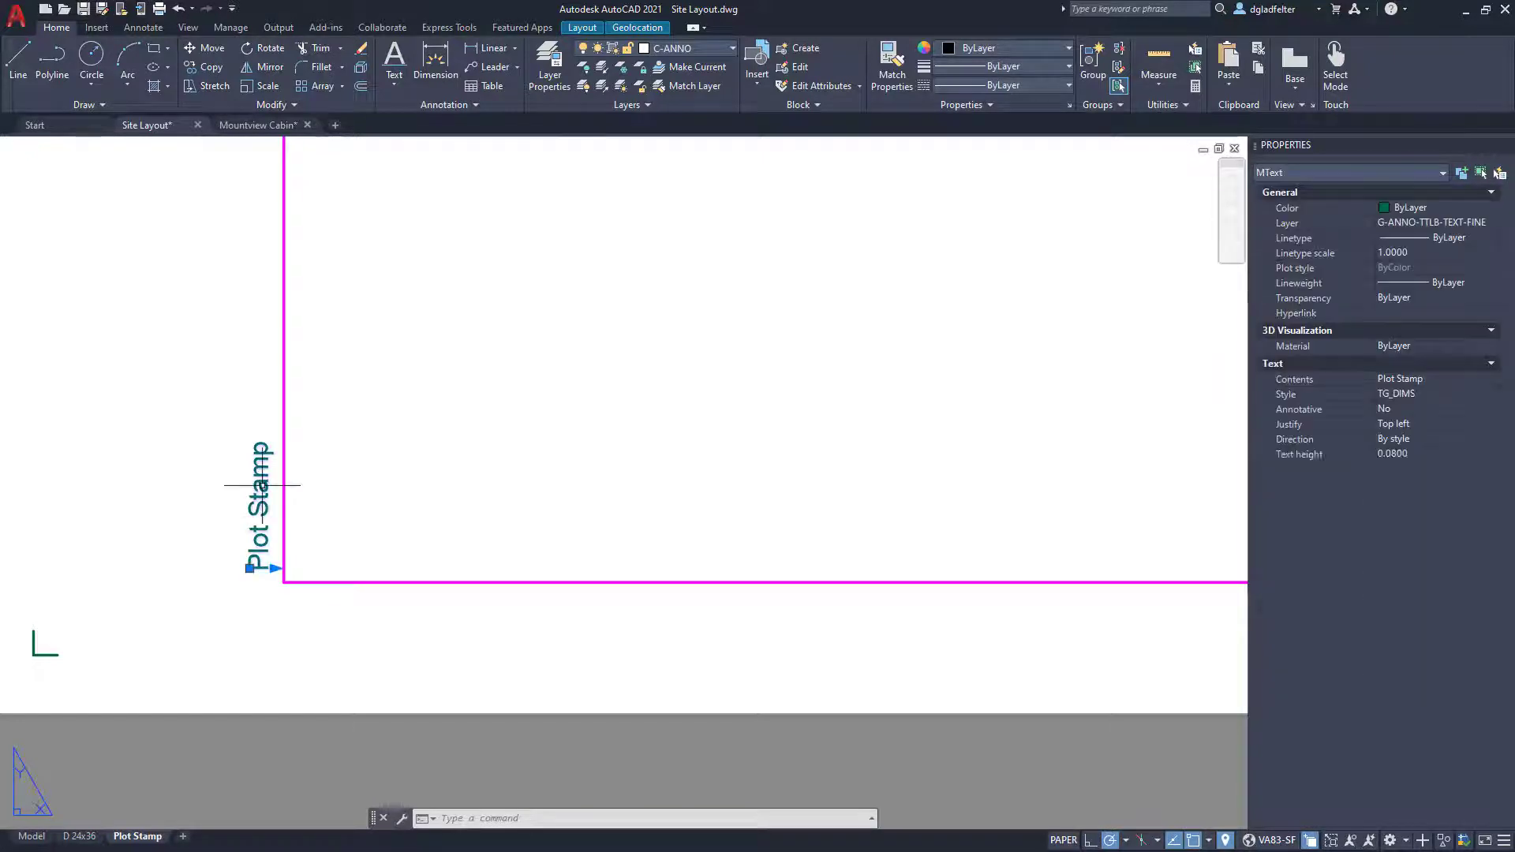
key(ctrl+a)
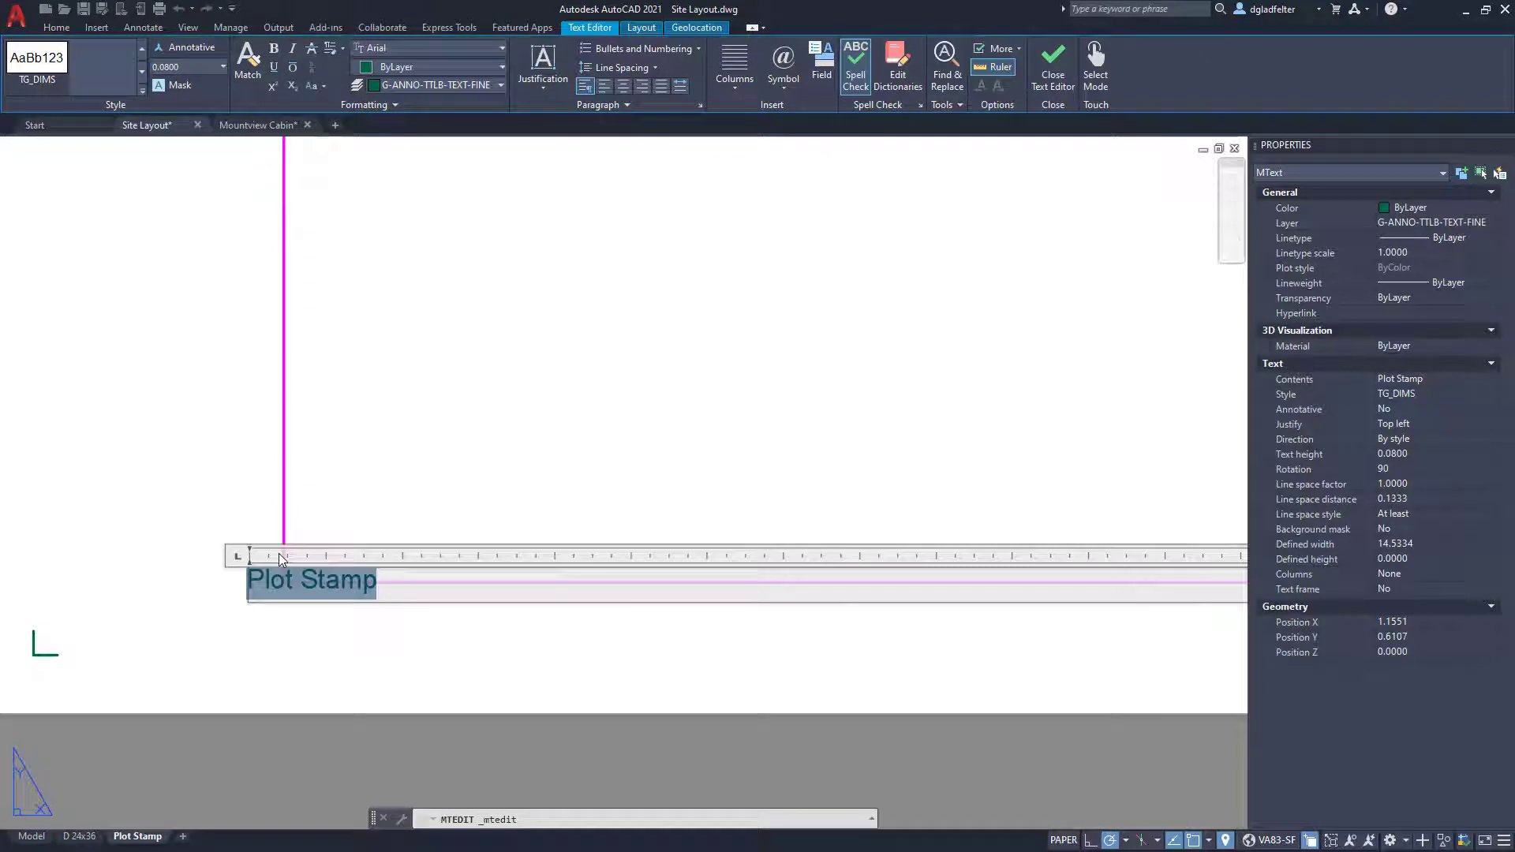
key(Delete)
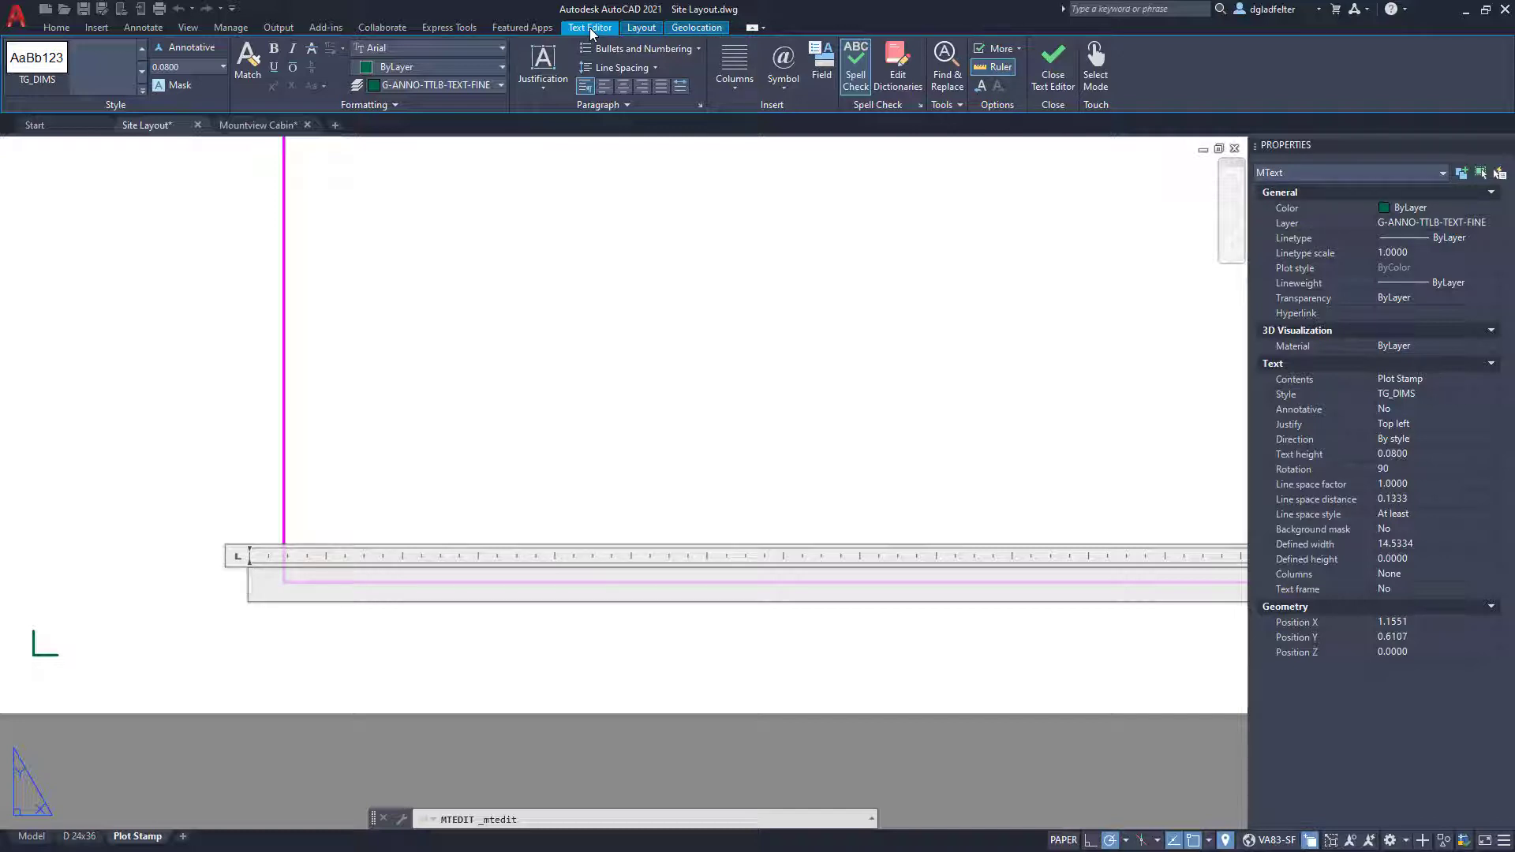
- Insert a Document > Filename field in Uppercase format showing the path and filename
click(820, 76)
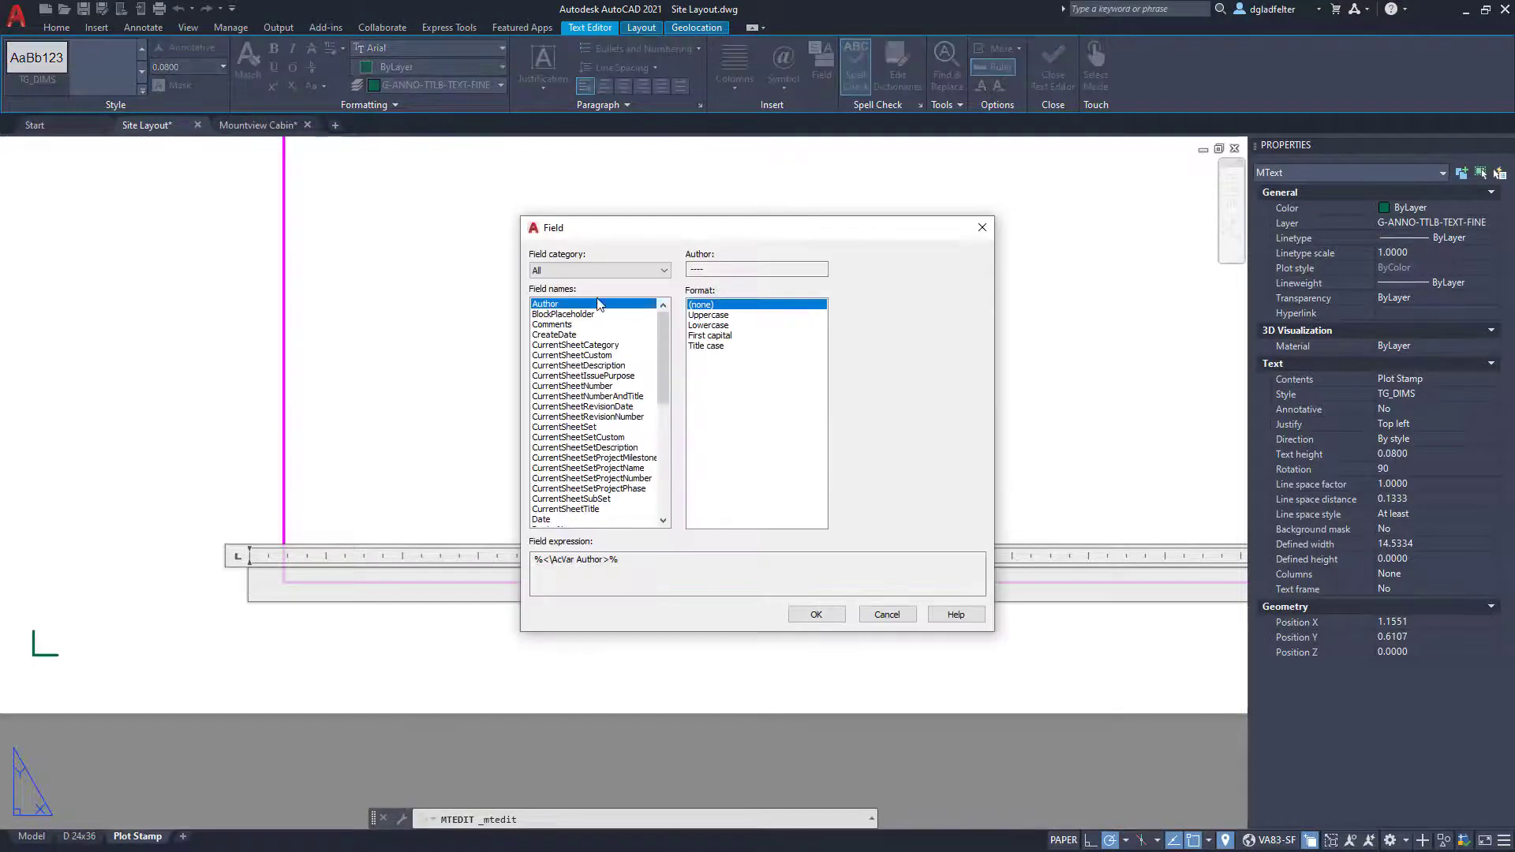
click(659, 270)
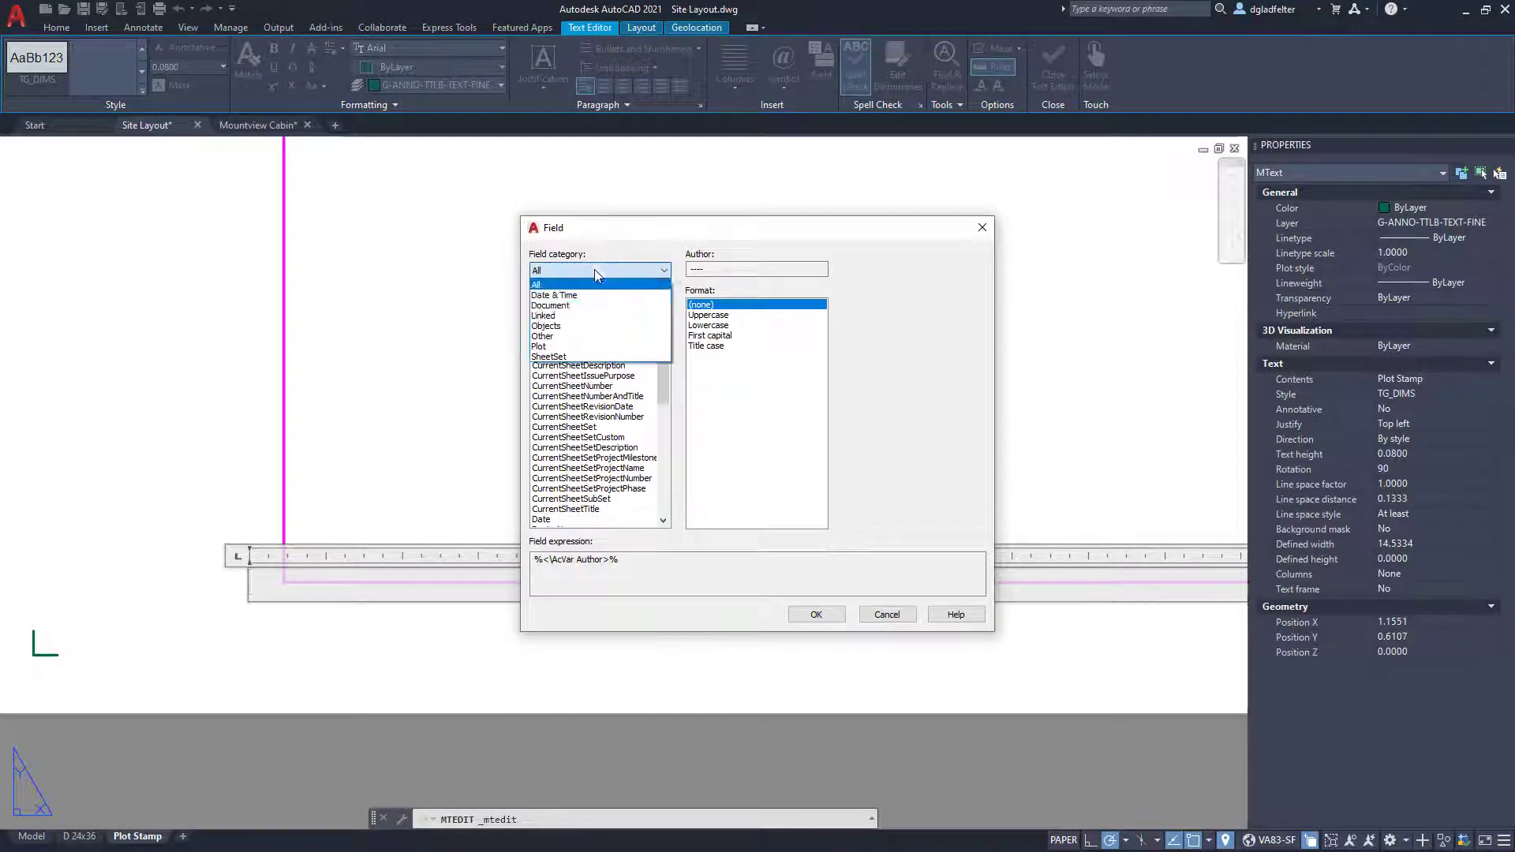
click(566, 306)
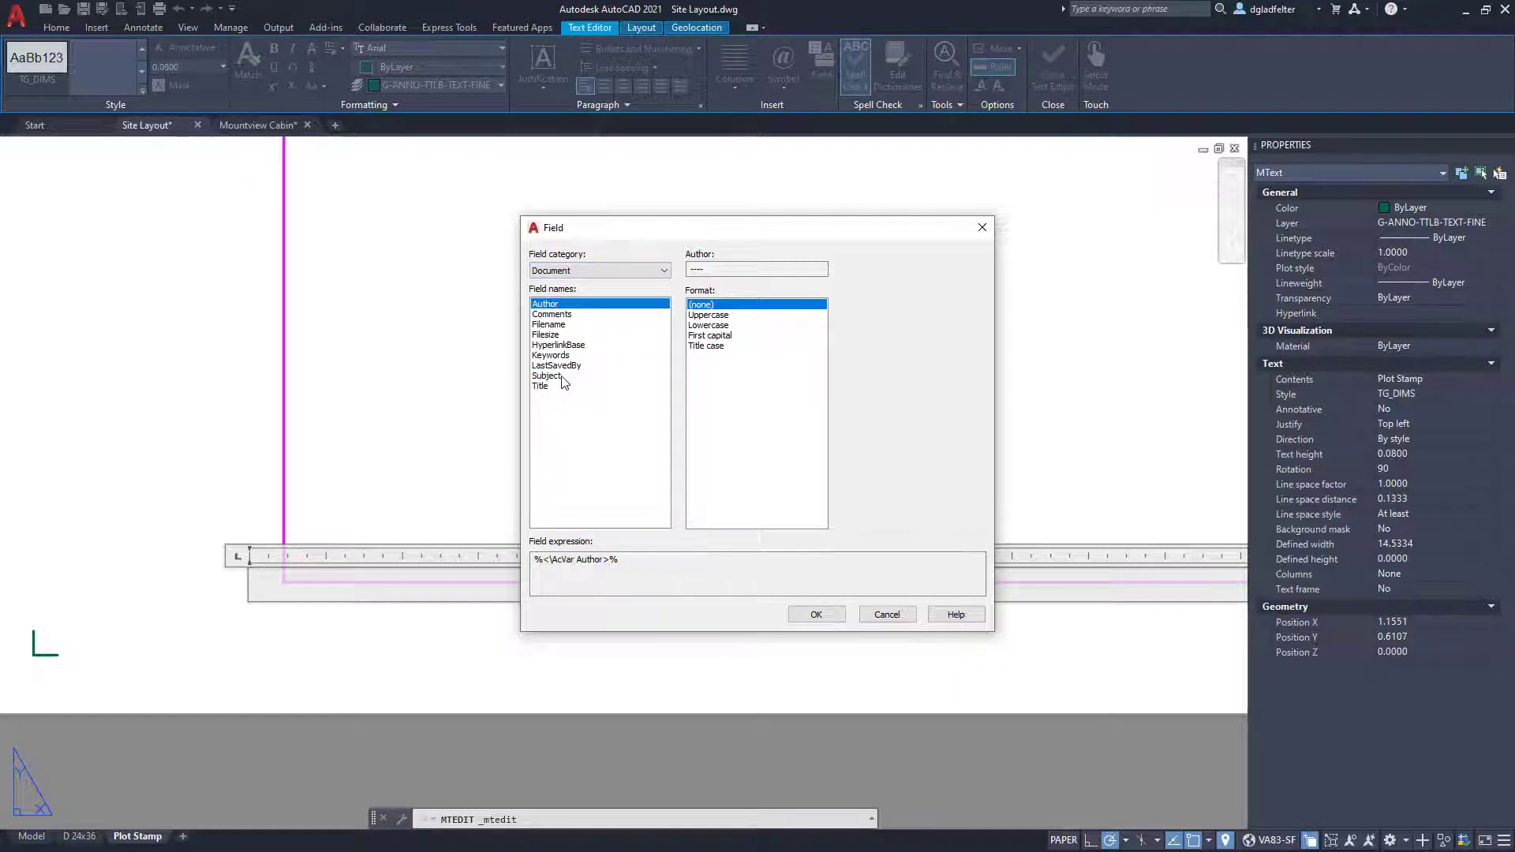
click(550, 324)
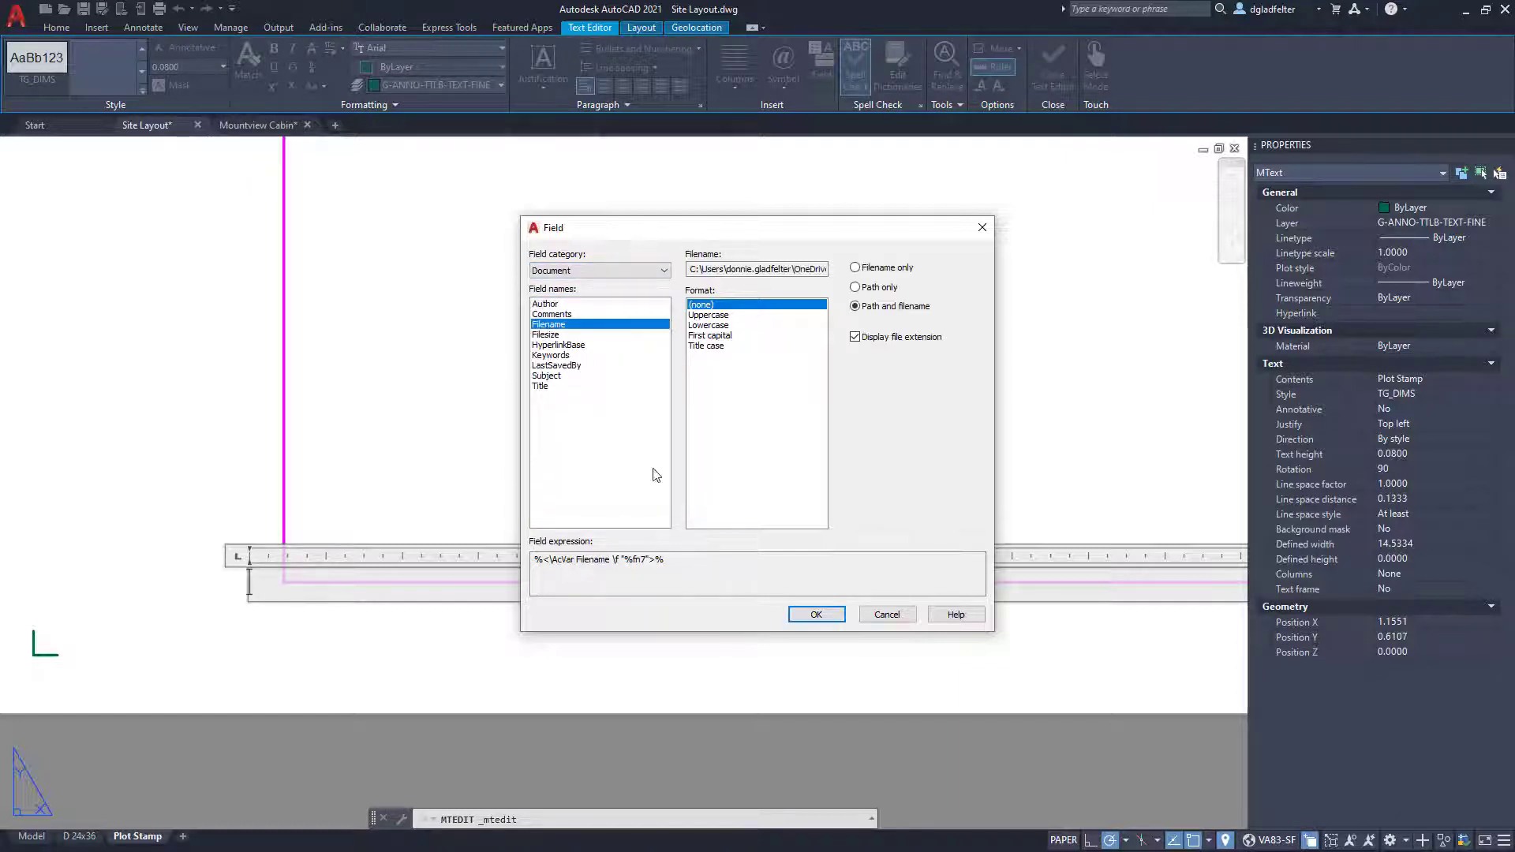
click(712, 316)
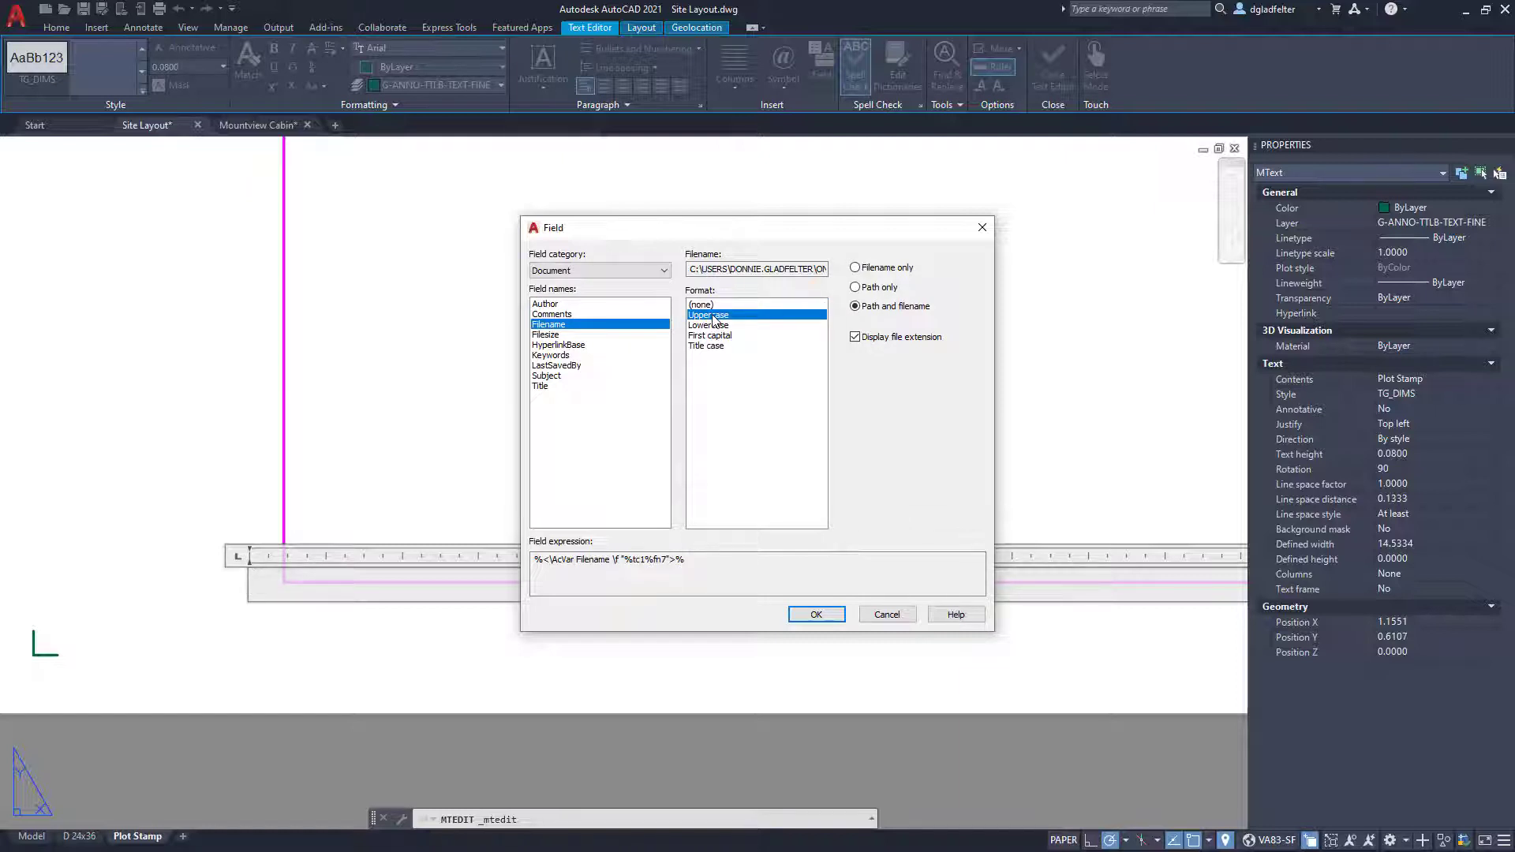
click(882, 268)
click(876, 289)
click(886, 308)
click(816, 614)
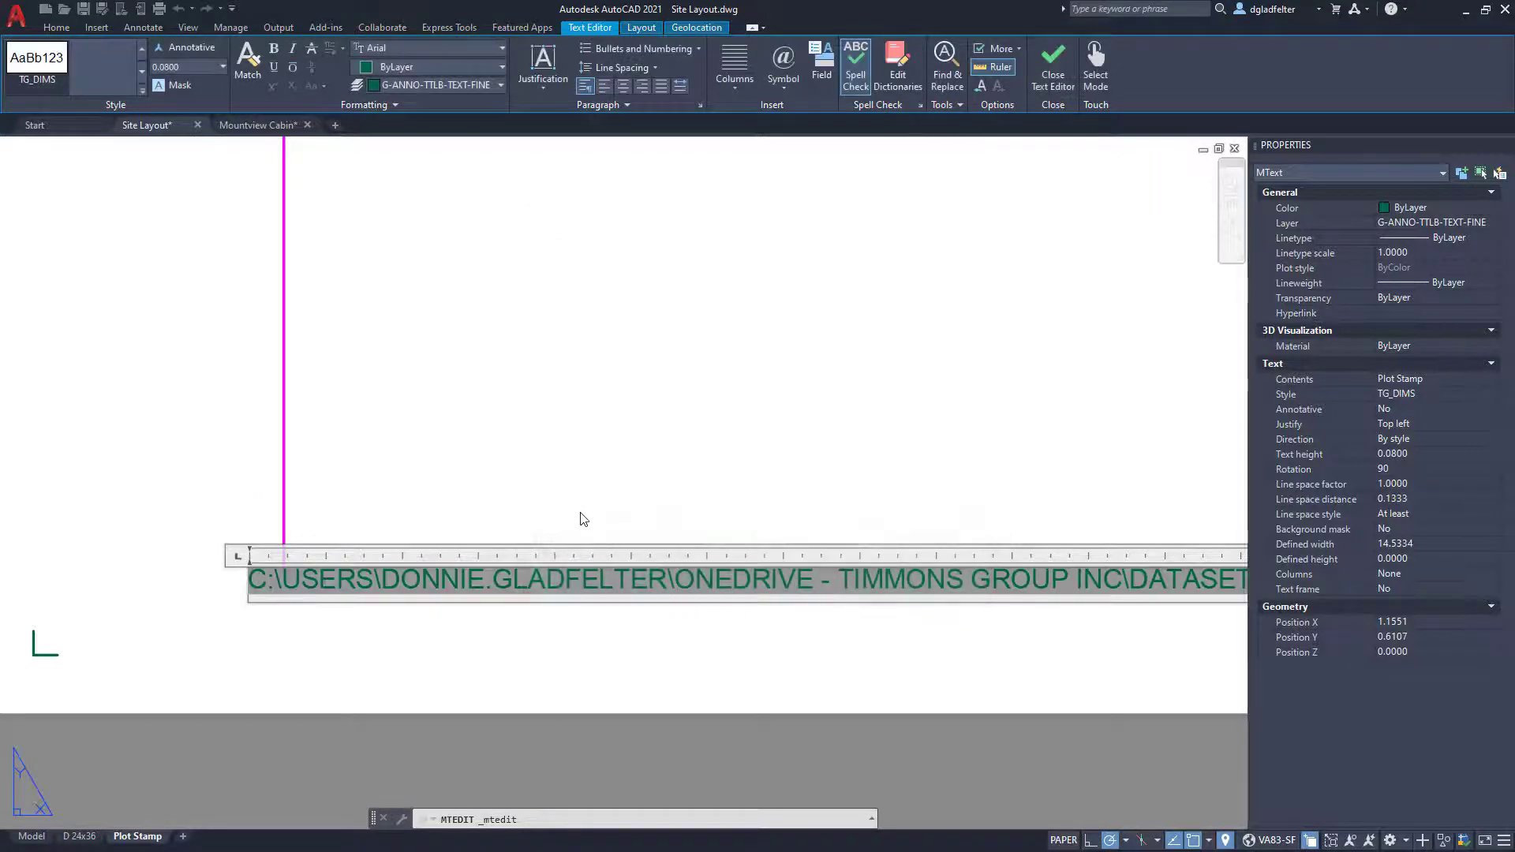
- Append 'PLOTTED ON' and a Plot > PlotDate field formatted M/d/yy after the path
scroll(582, 517, down, 2)
middle_drag(965, 592, 590, 562)
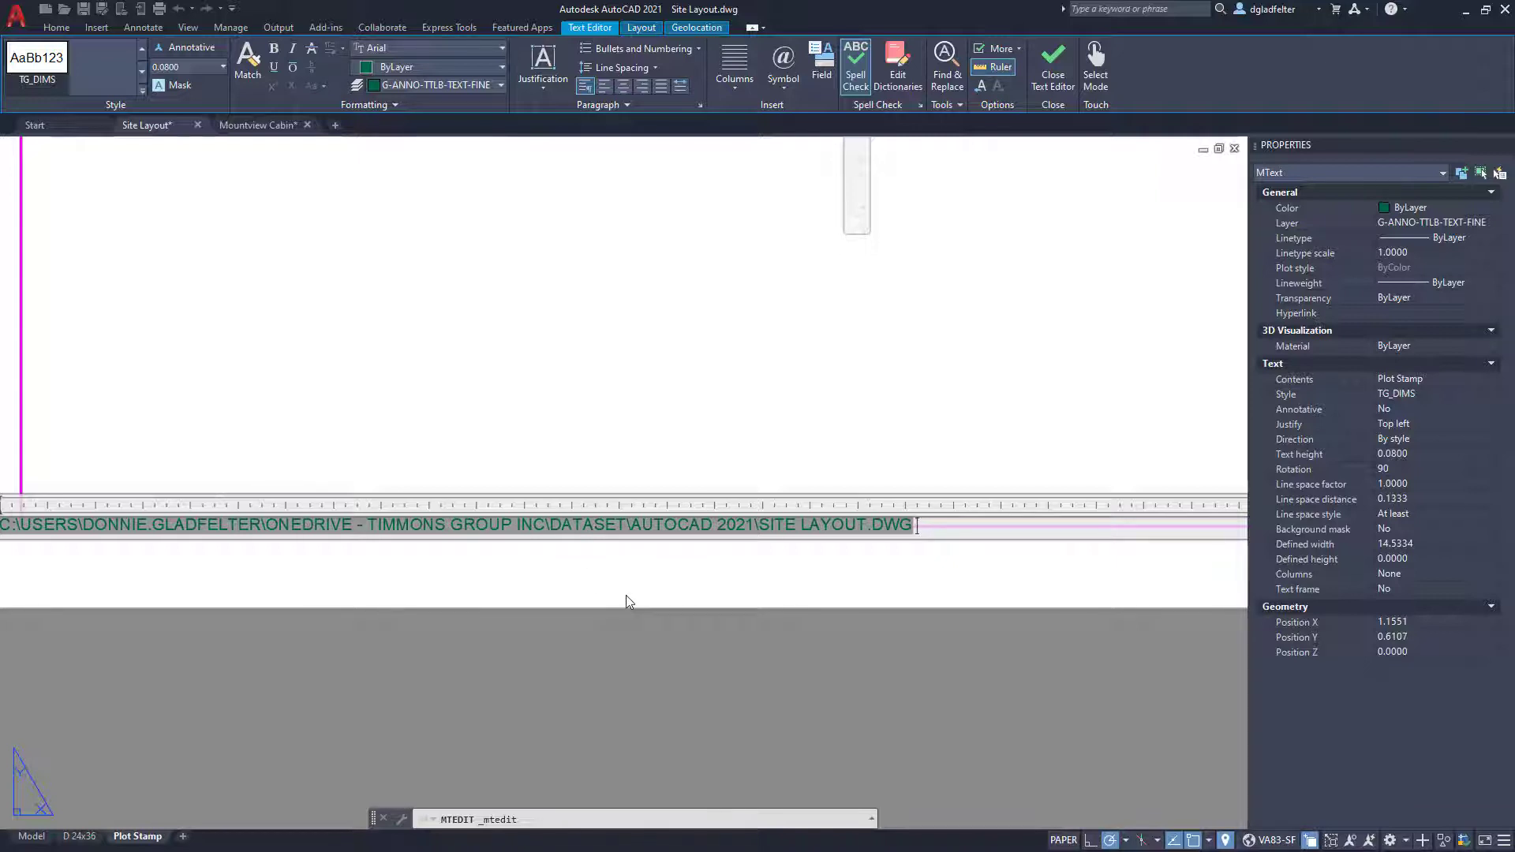
text(P)
text(LO)
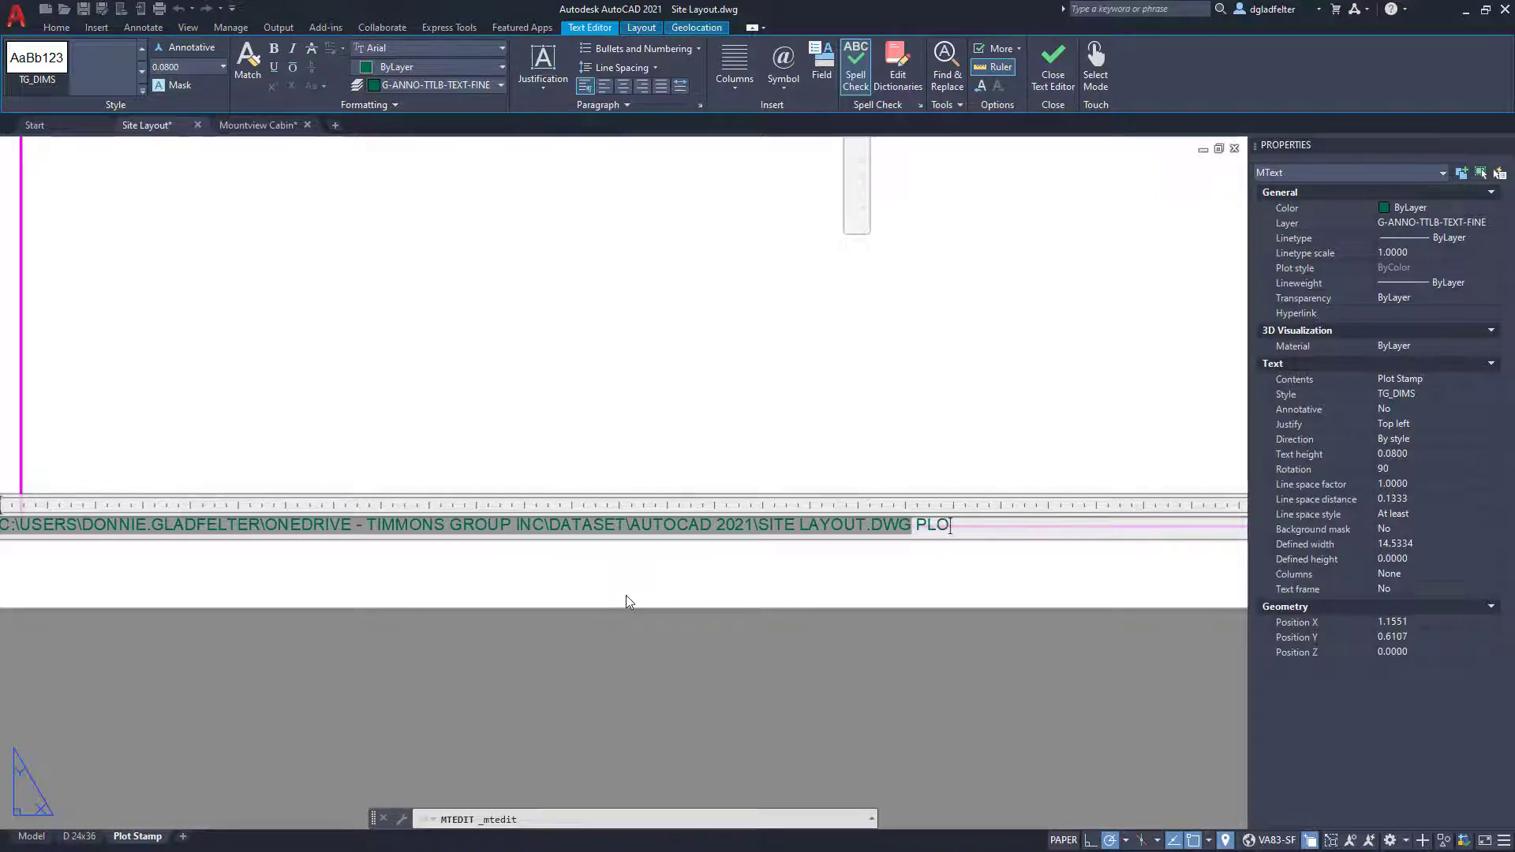
text(TTED ON)
click(821, 61)
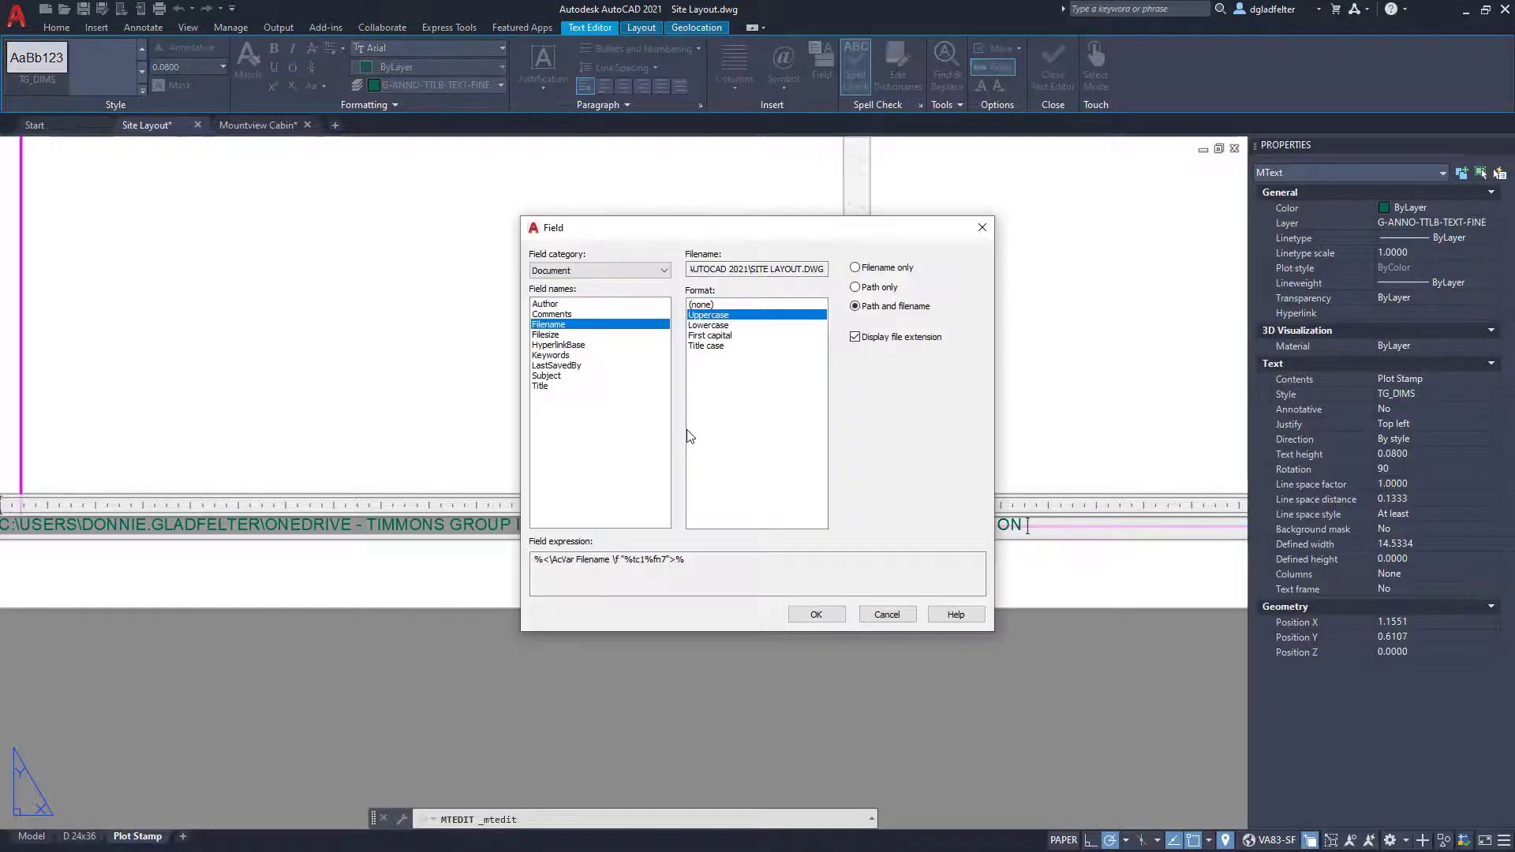
click(613, 274)
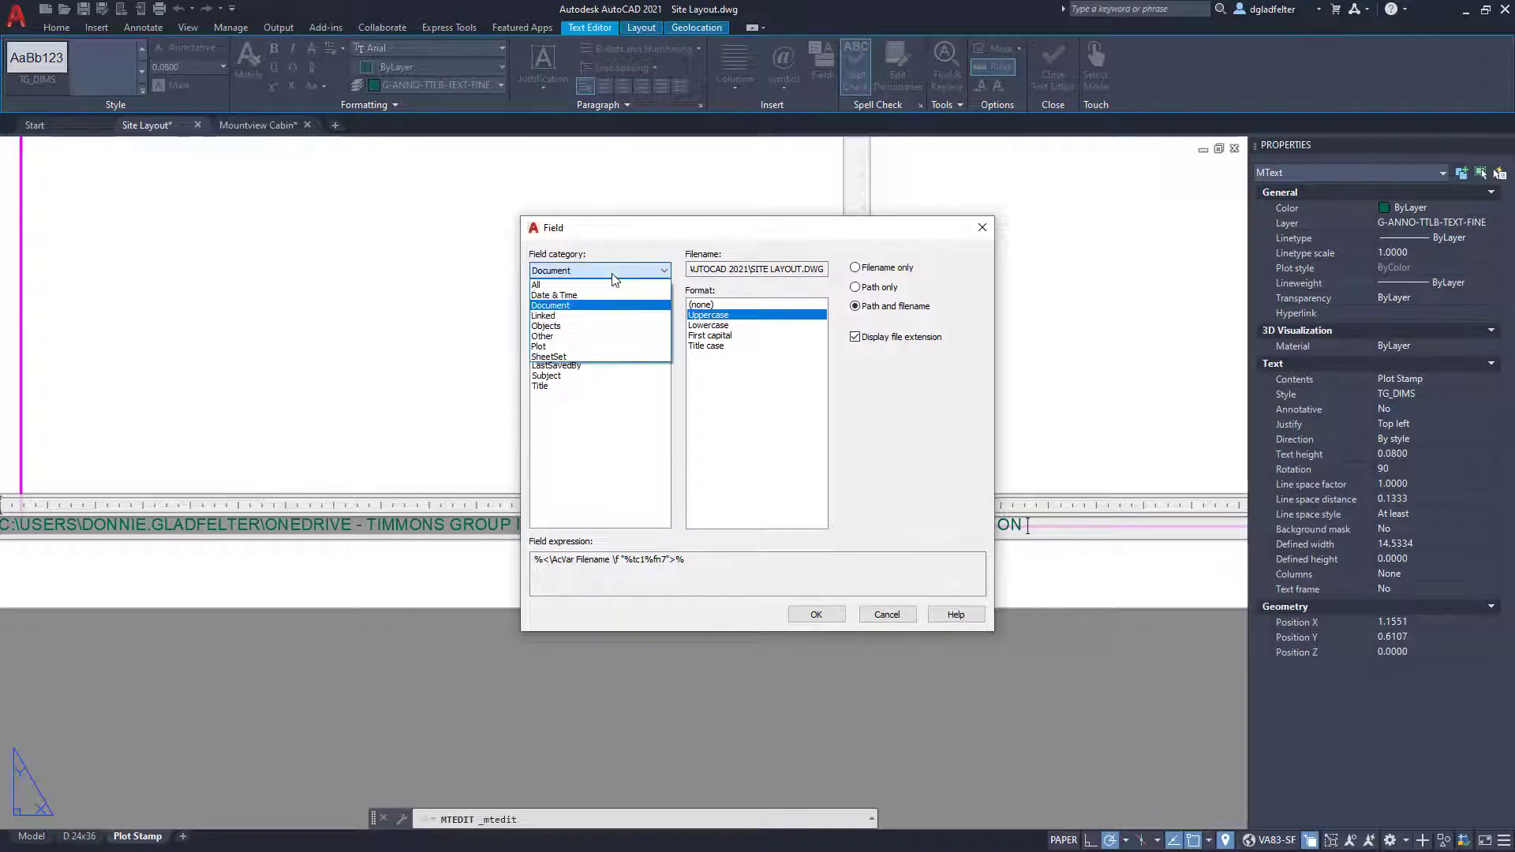
click(558, 347)
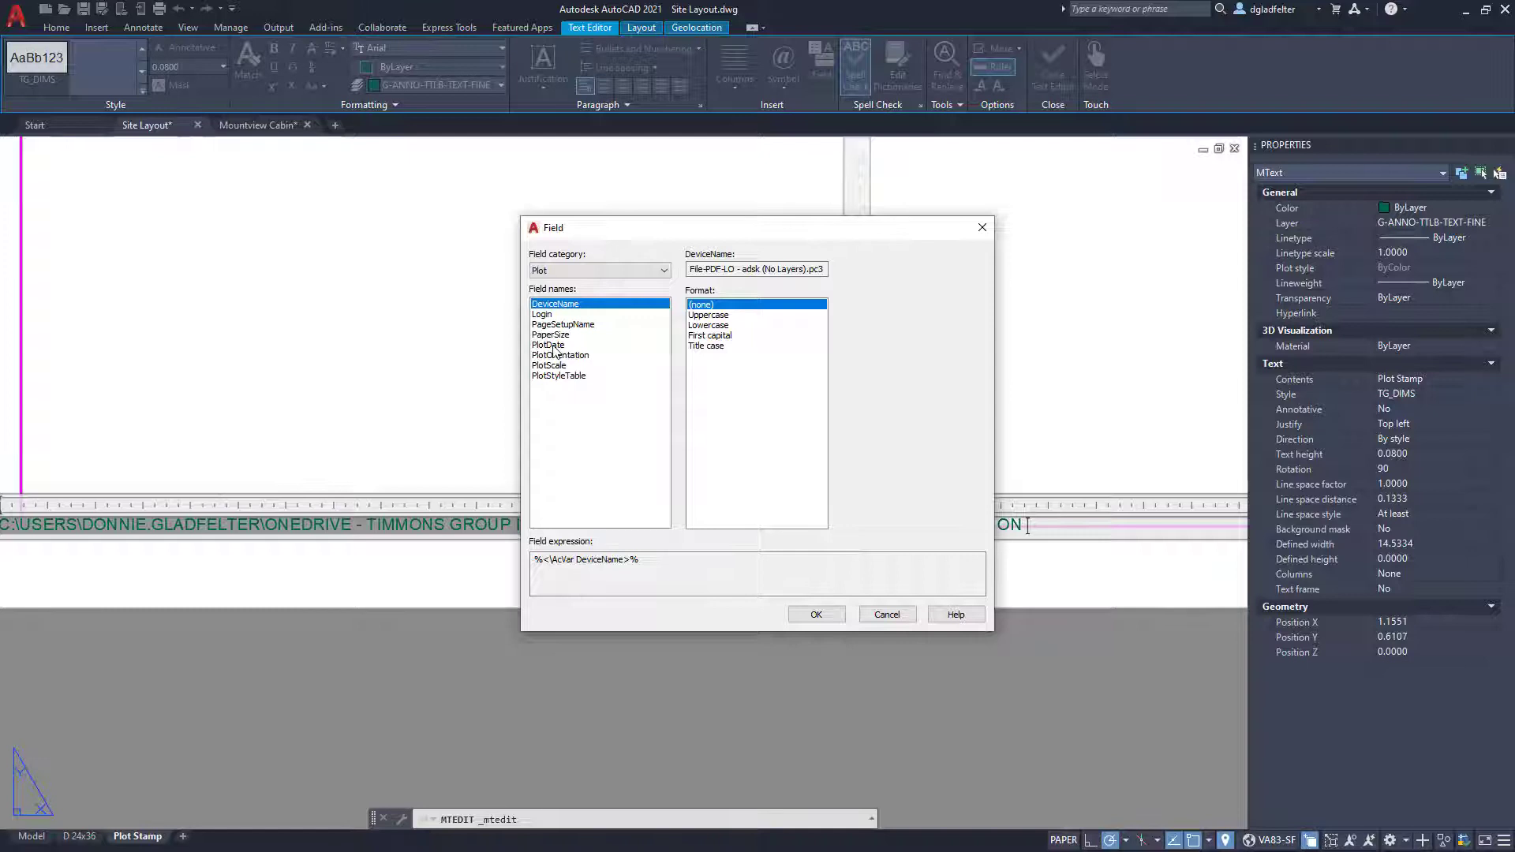
click(555, 345)
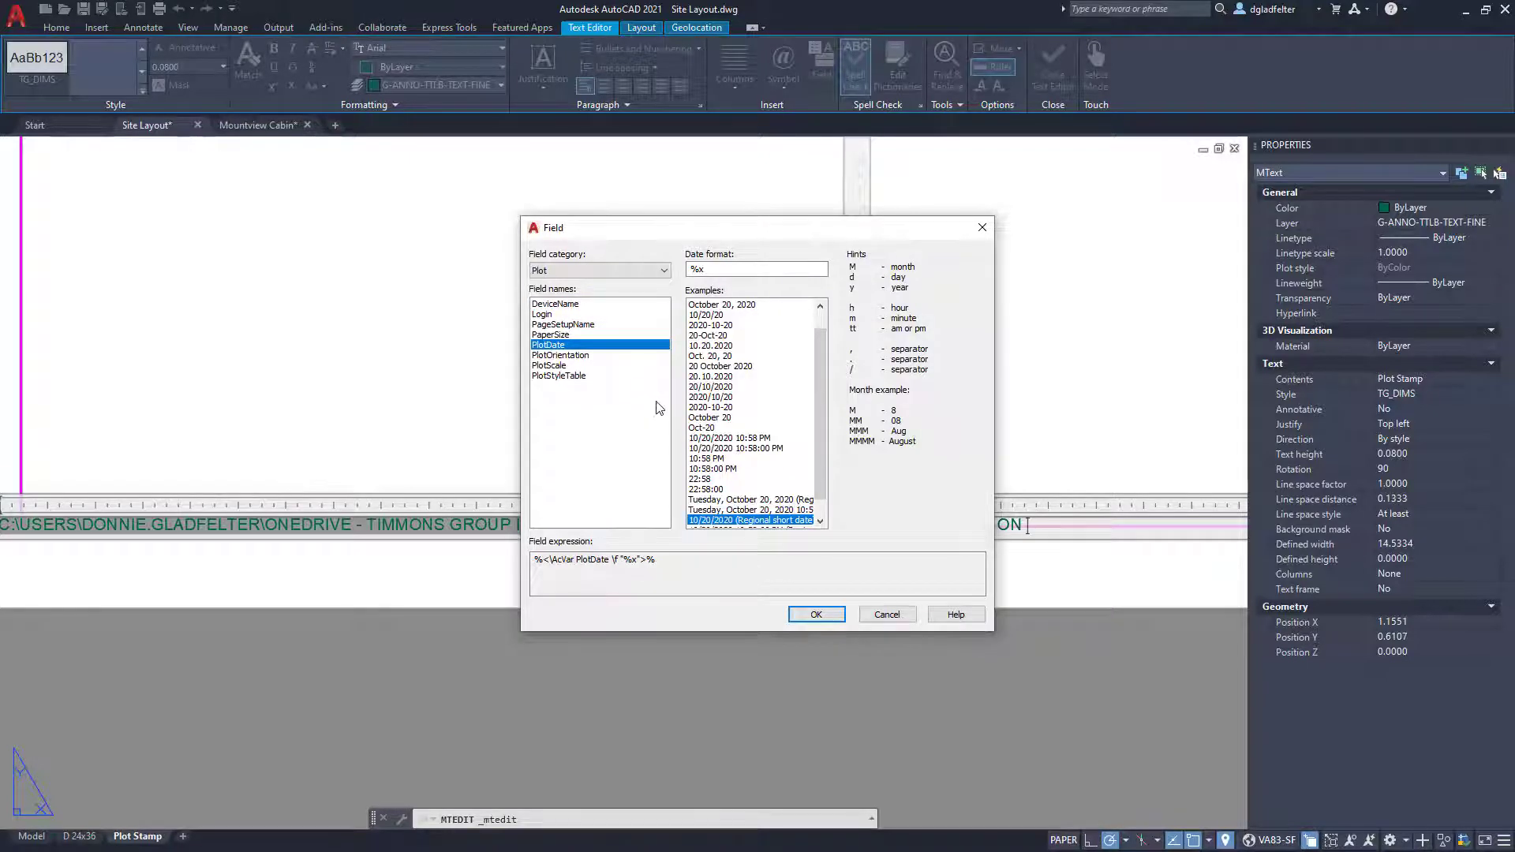
click(708, 314)
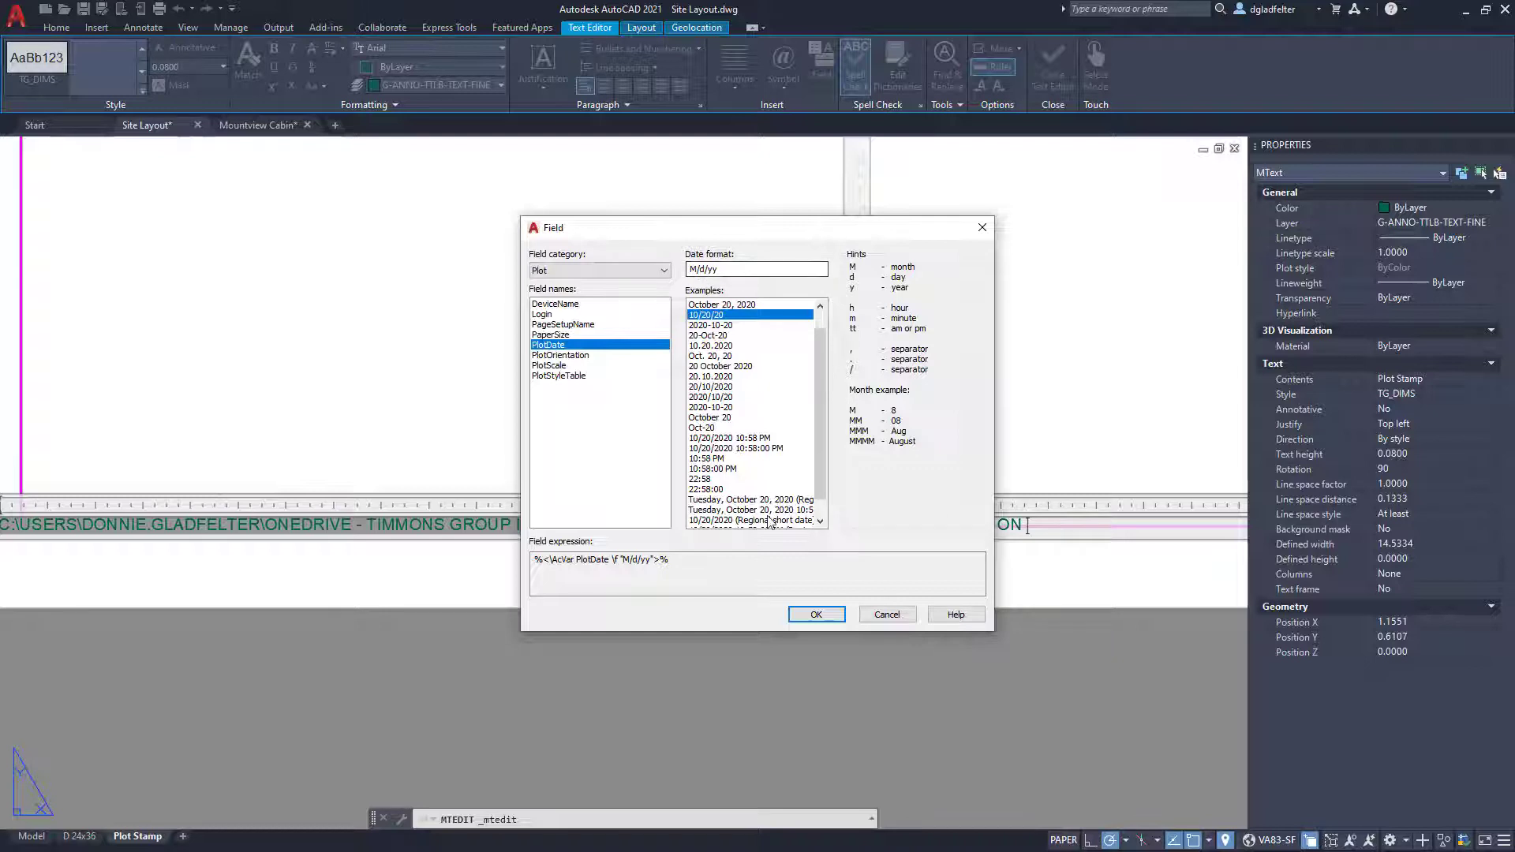
click(816, 615)
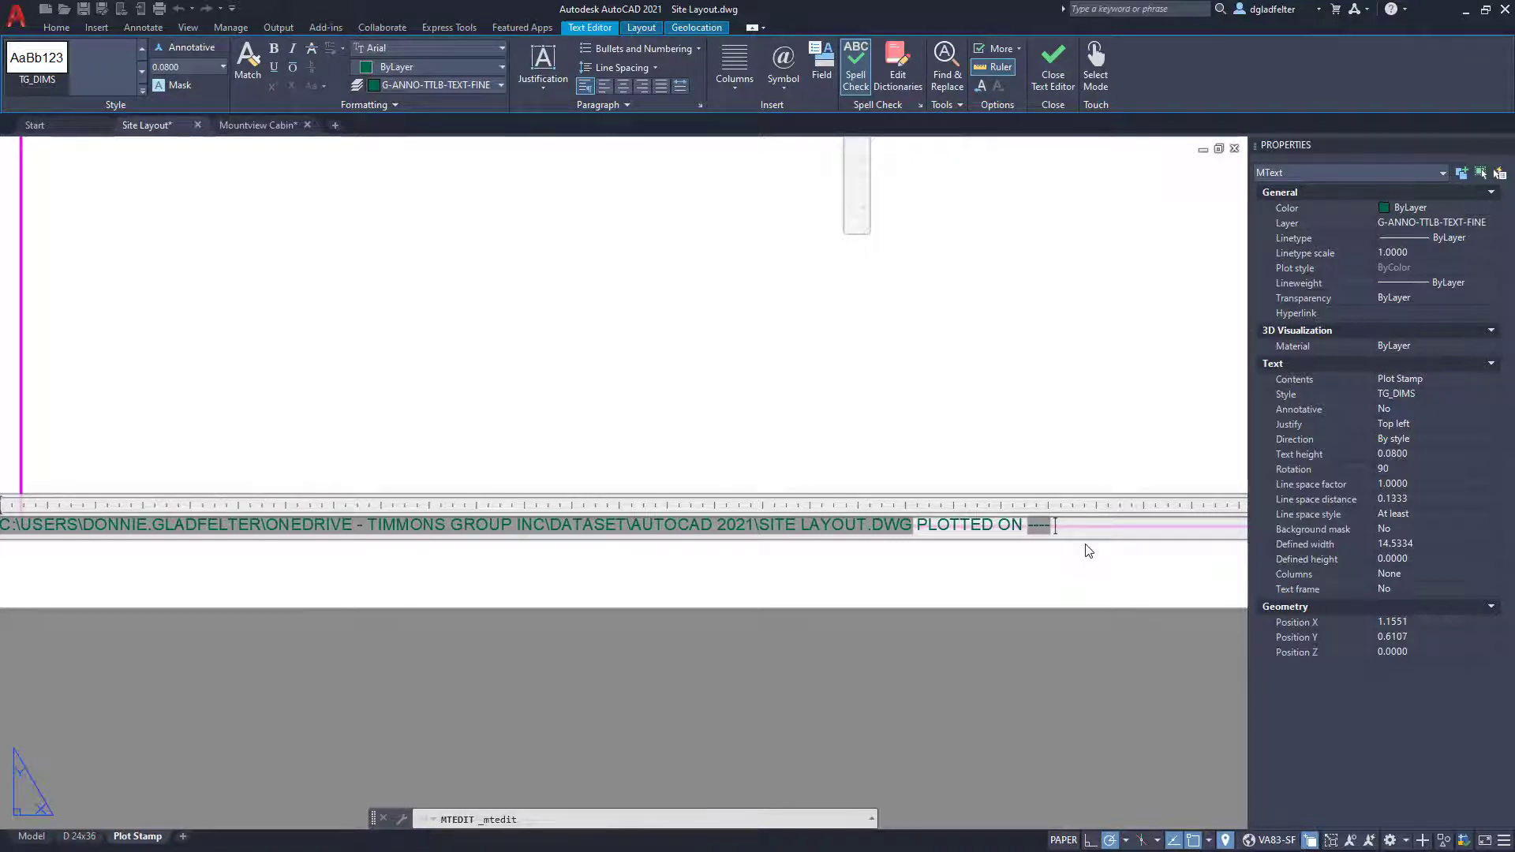
- Append 'BY' and a Plot > Login field in Uppercase format after the date
text(BY)
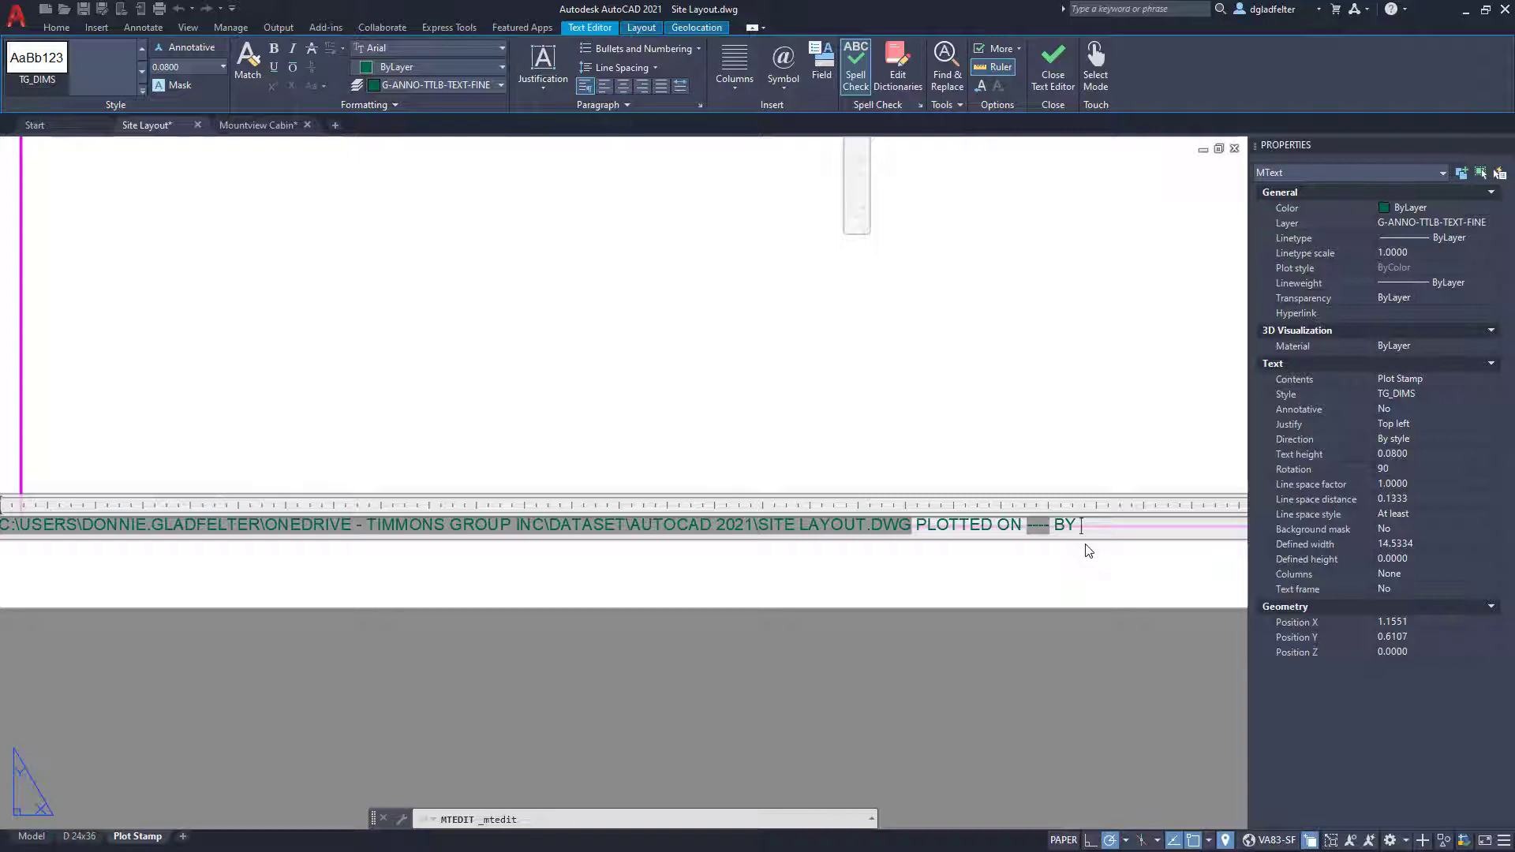
click(816, 79)
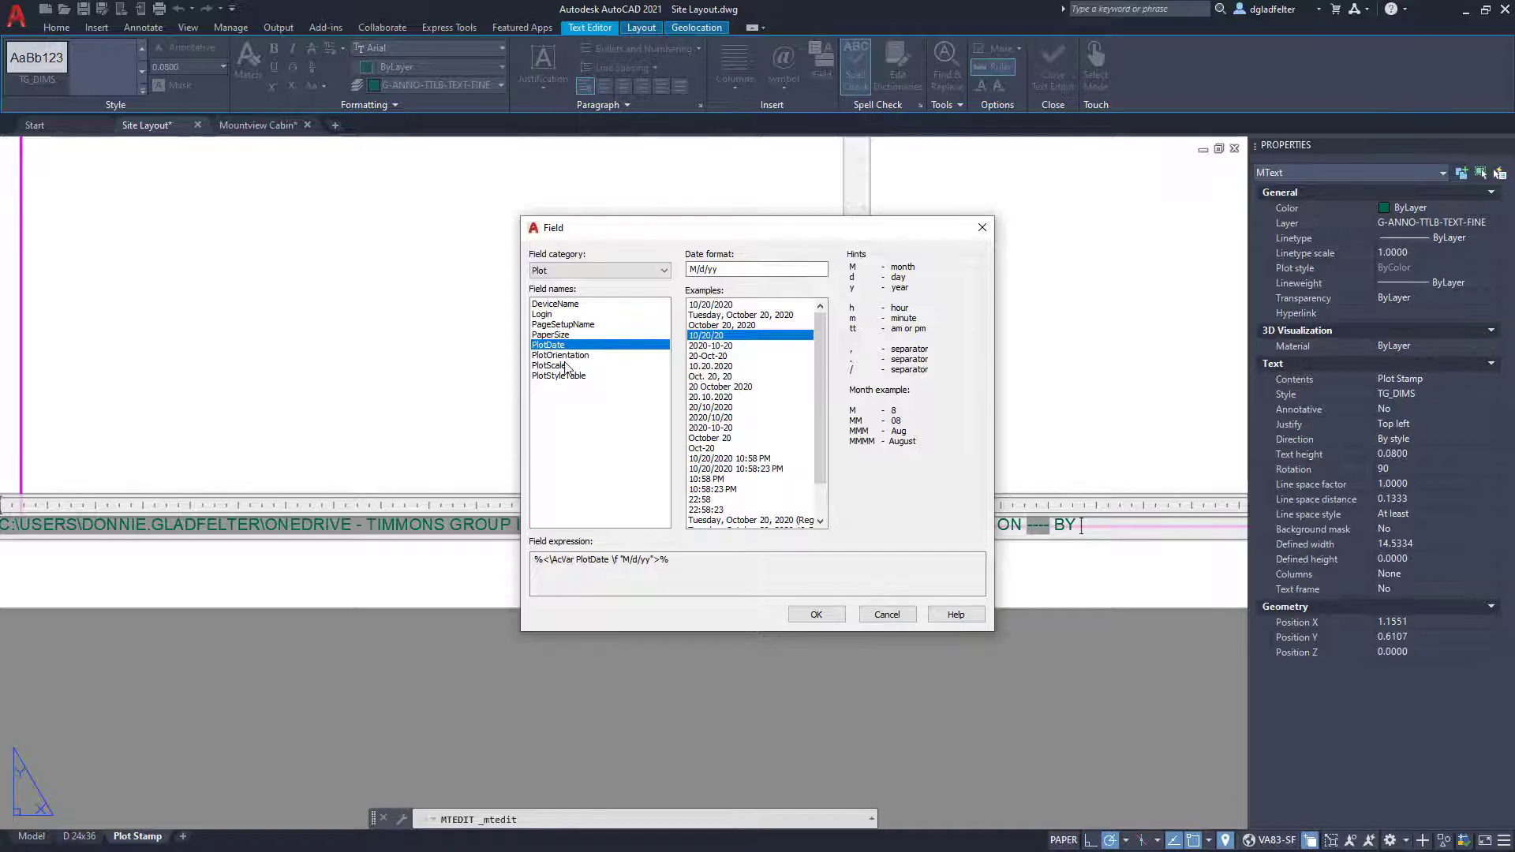
click(548, 314)
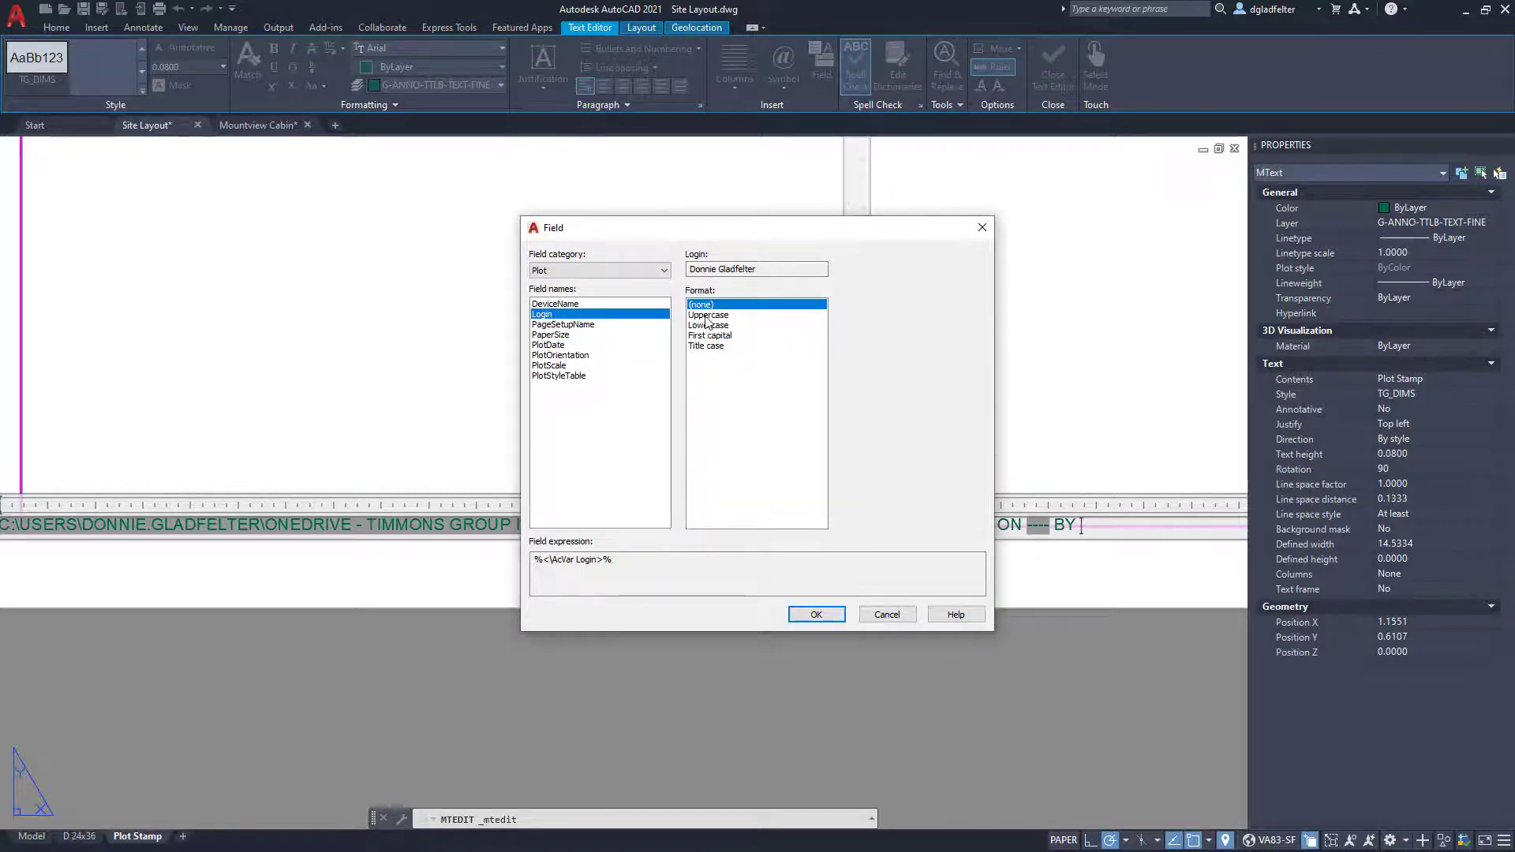
click(706, 316)
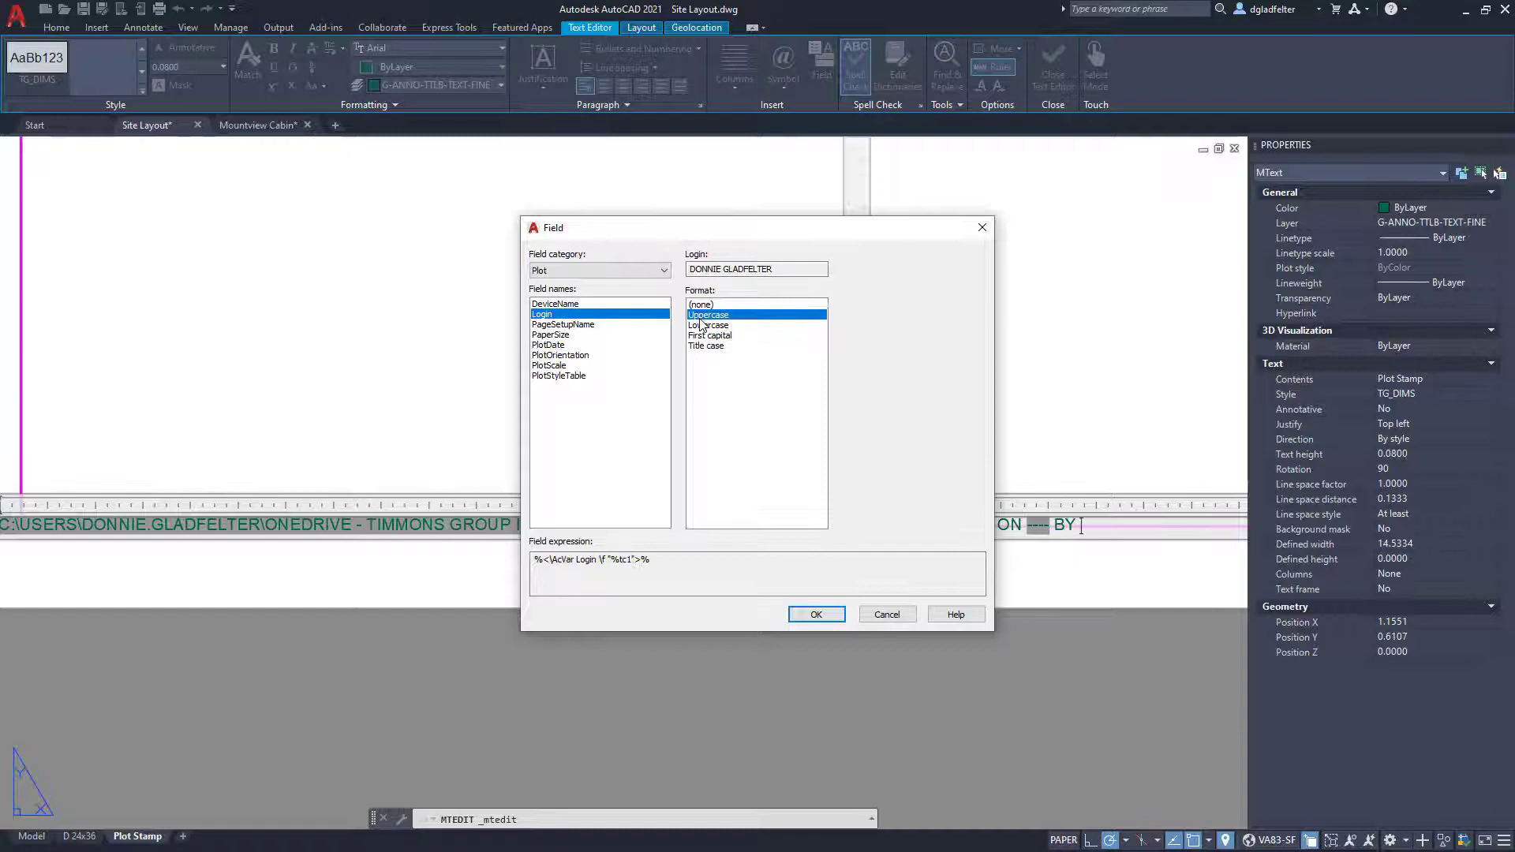
click(817, 614)
- Close the text editor and bring the vertical plot stamp along the sheet edge into view
scroll(771, 561, down, 2)
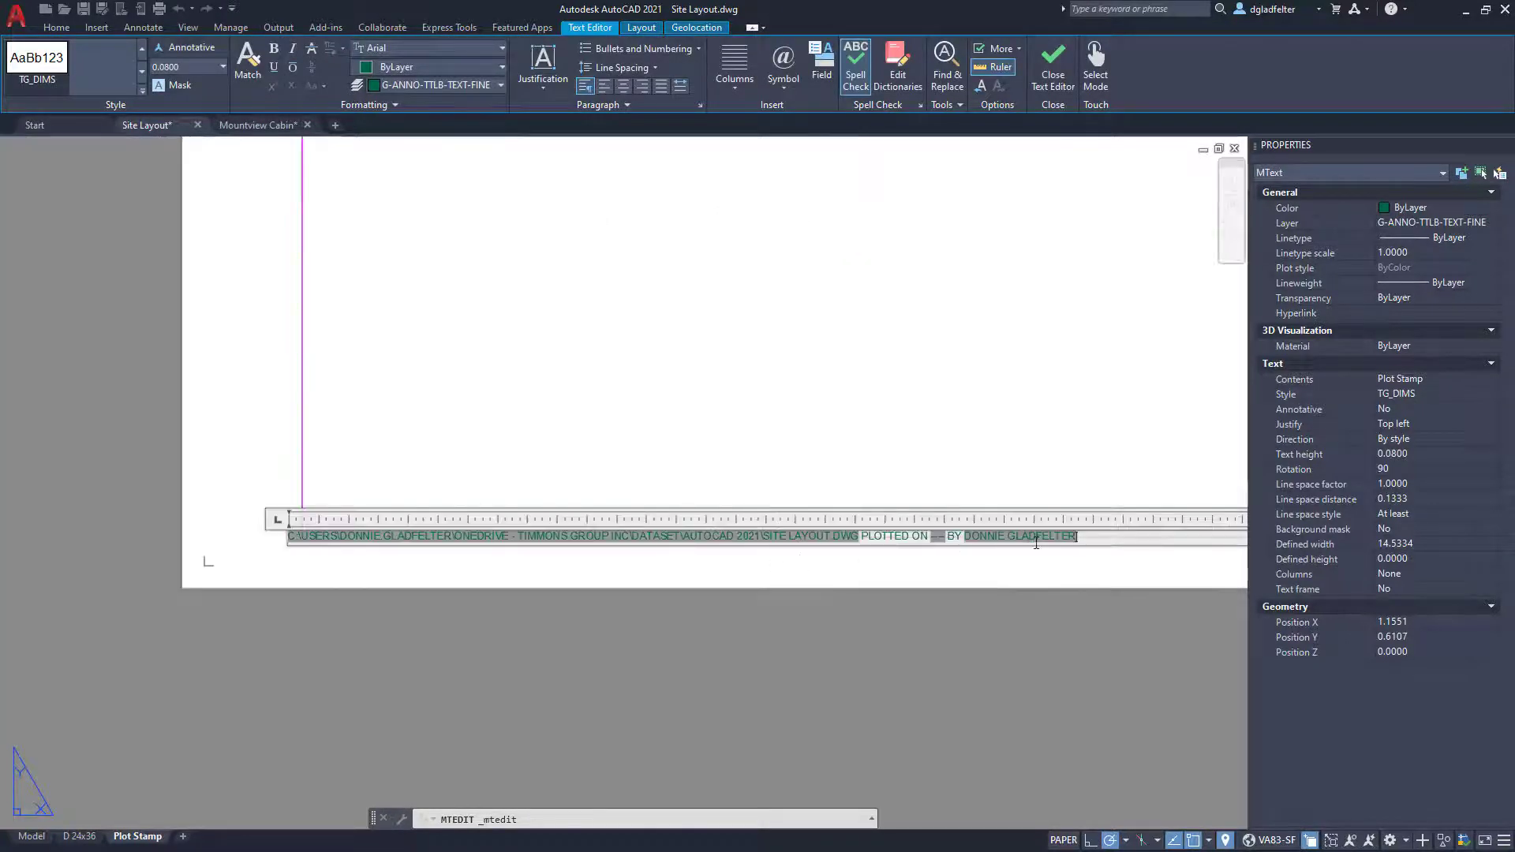
click(650, 575)
scroll(490, 382, down, 2)
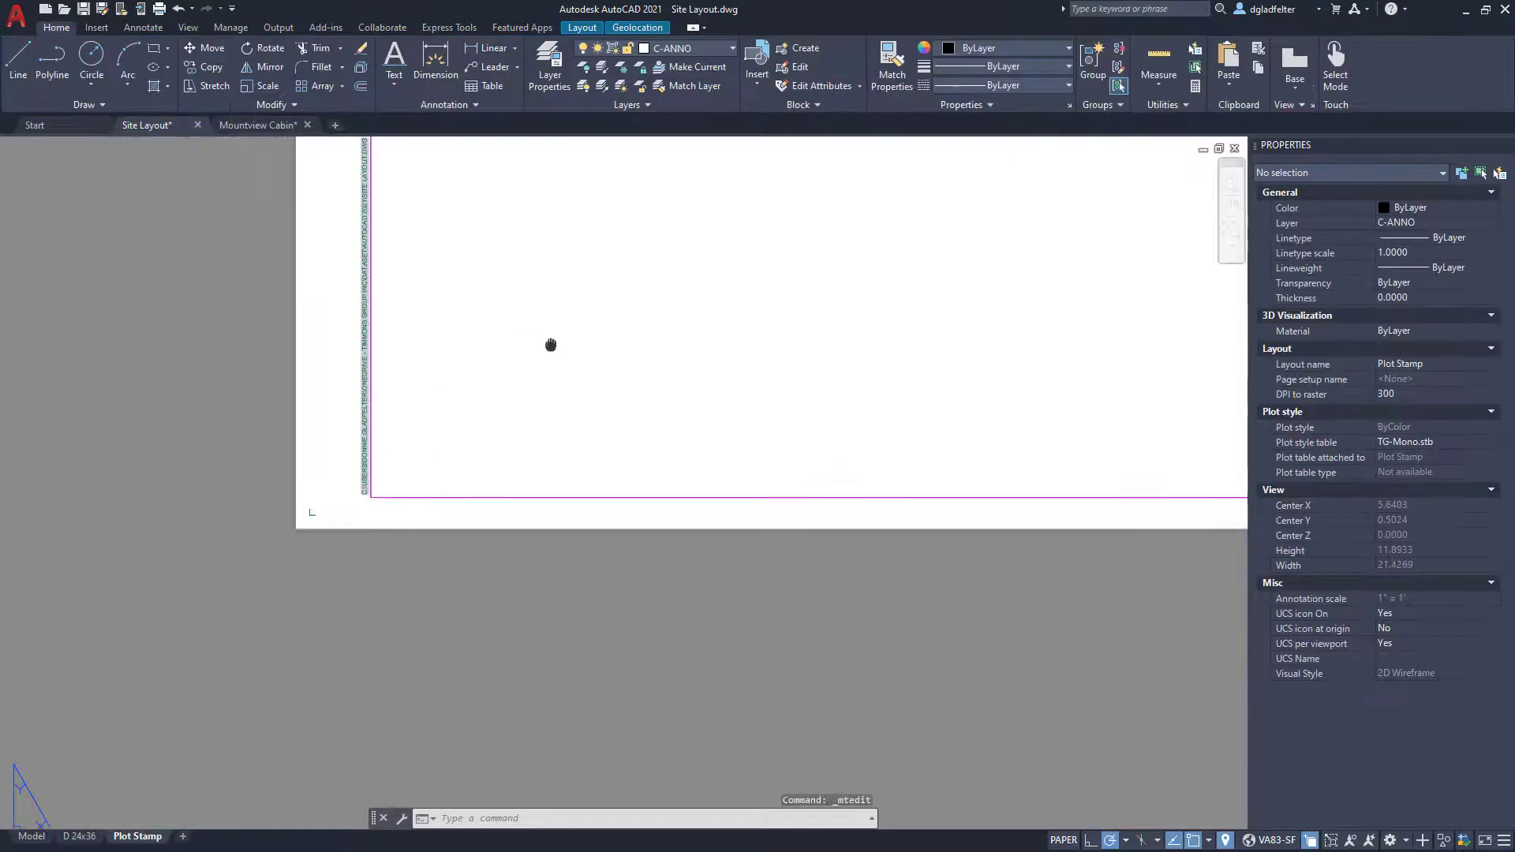
middle_drag(551, 342, 544, 565)
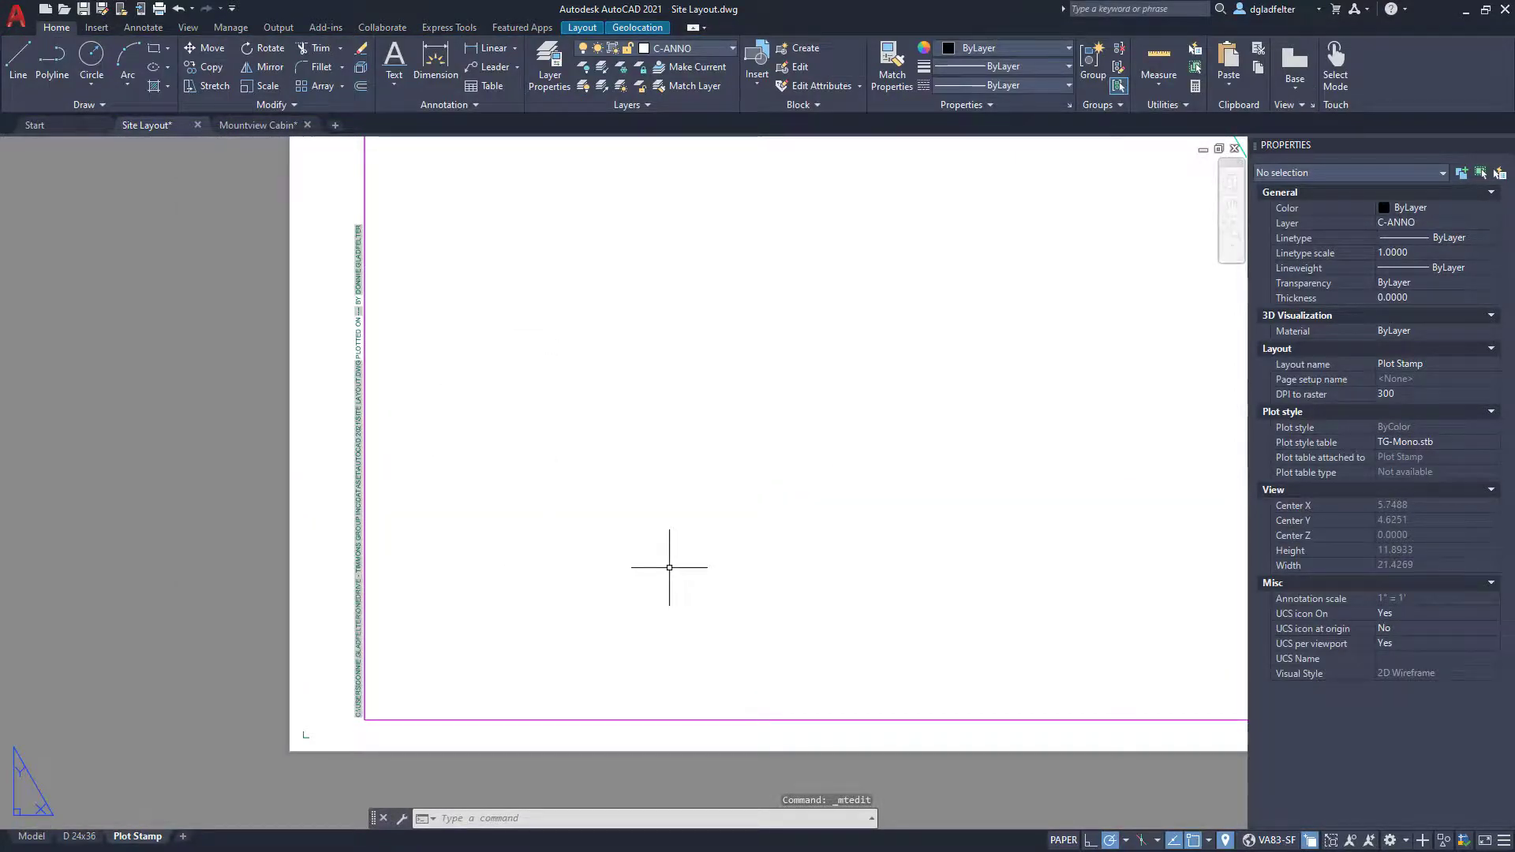